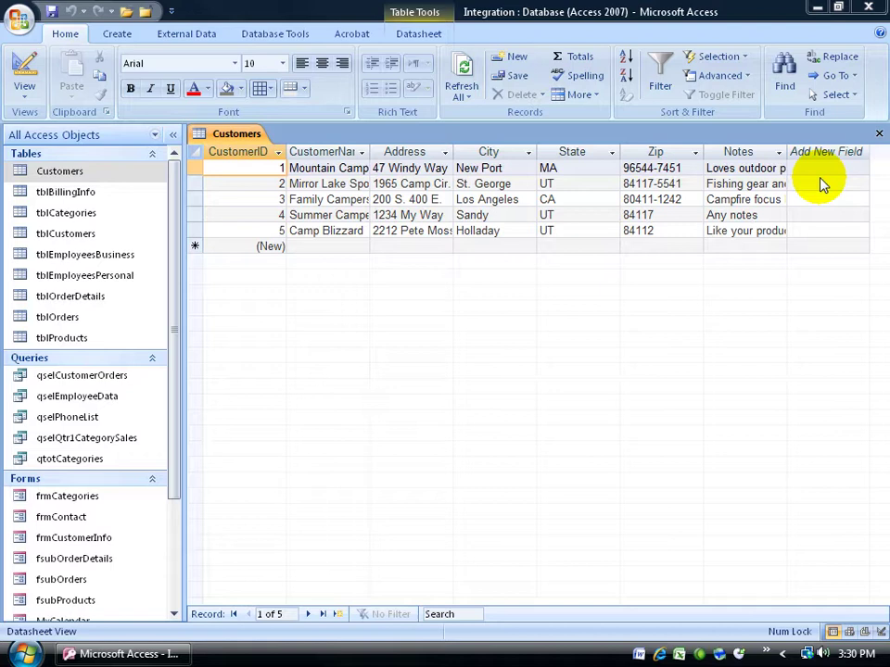
In Design View, add a Reports field of type Attachment with the caption 'Report' to Customers.
right_click(236, 137)
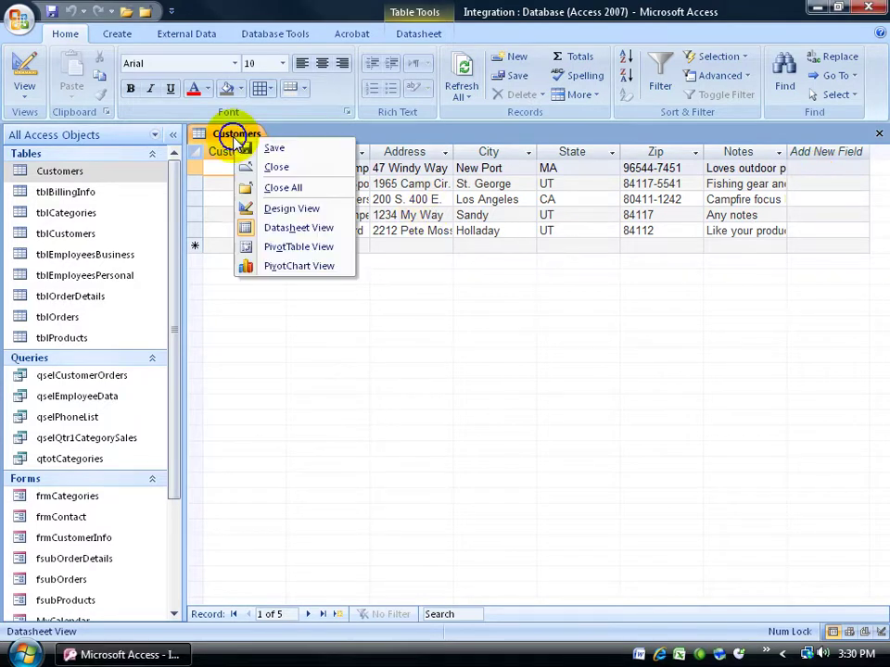
click(248, 208)
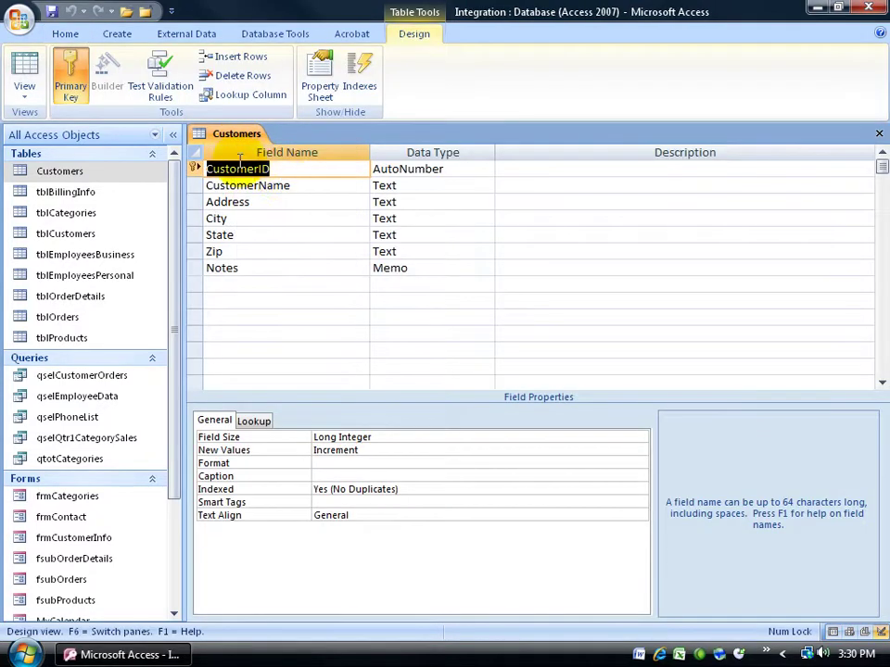
click(233, 285)
text(Reports)
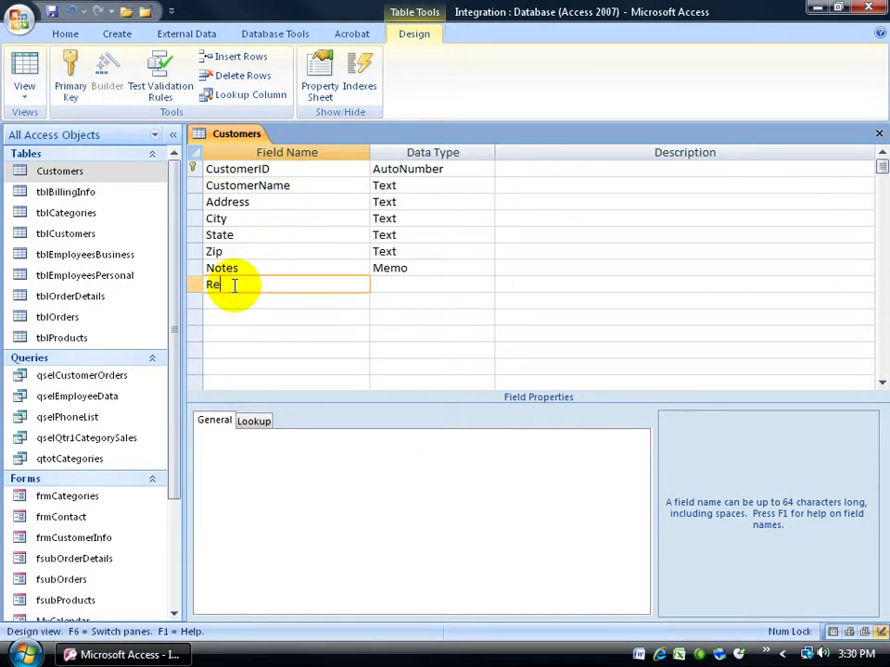
key(Tab)
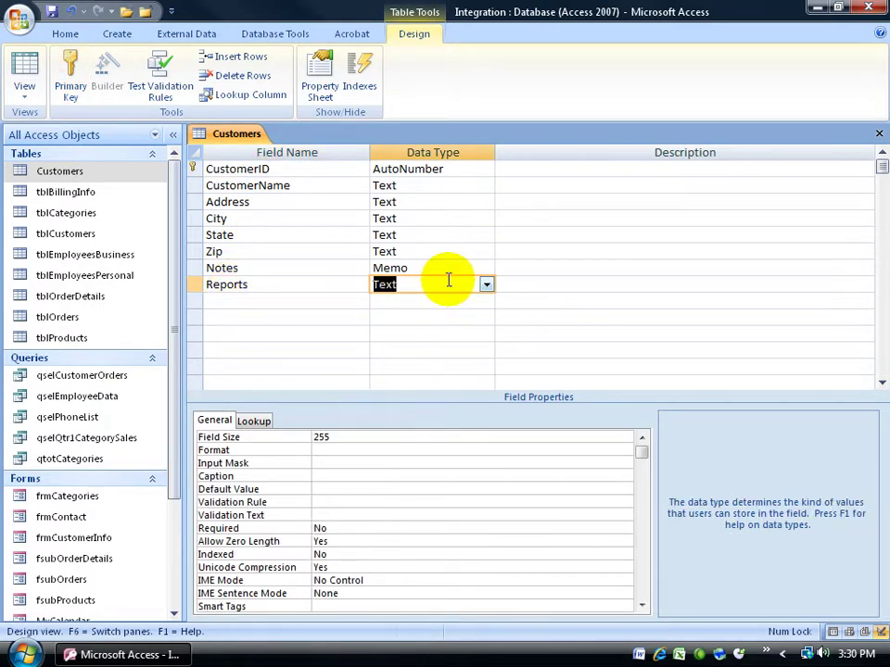
click(486, 285)
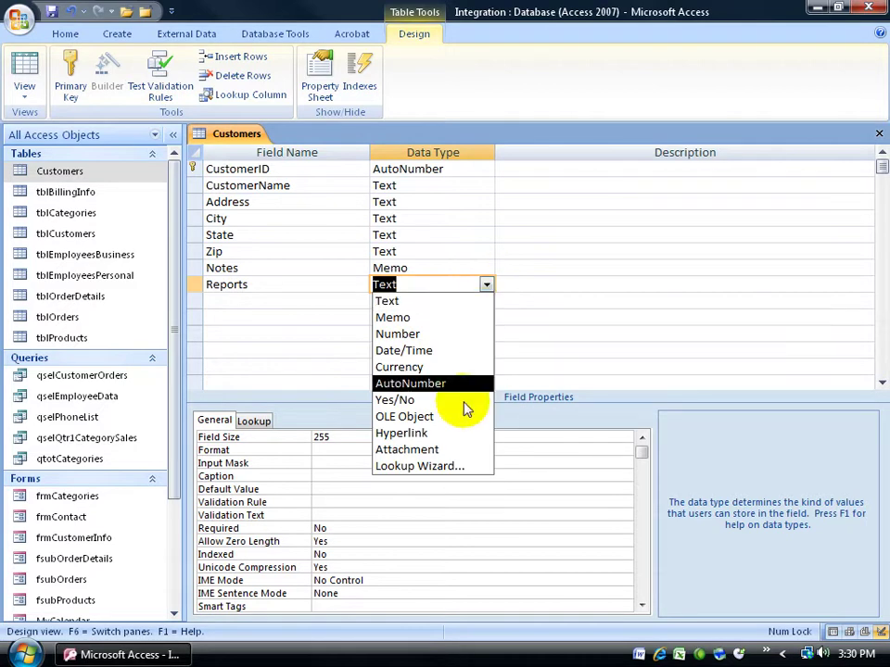
click(450, 450)
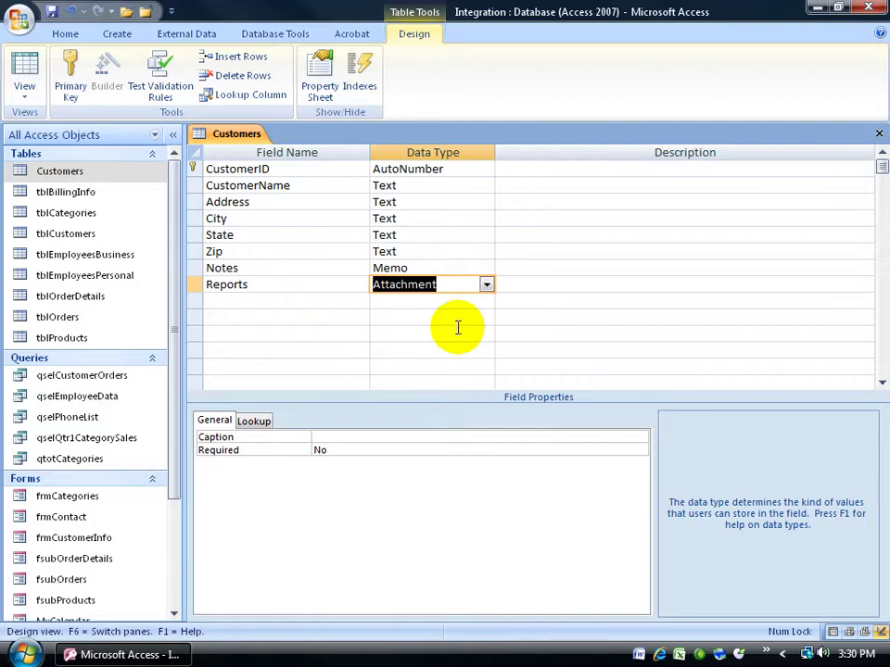
click(364, 435)
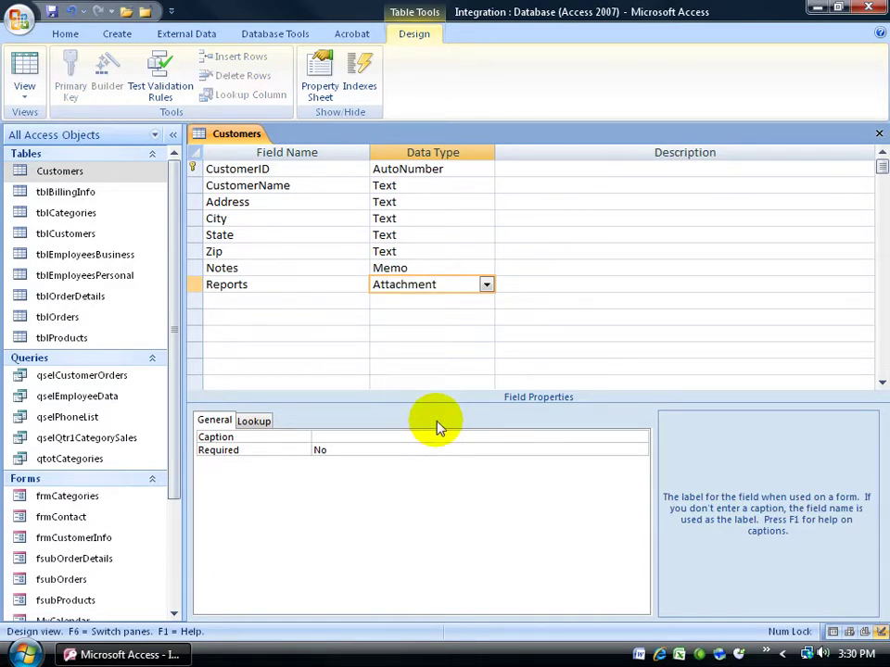
text(Report)
key(Tab)
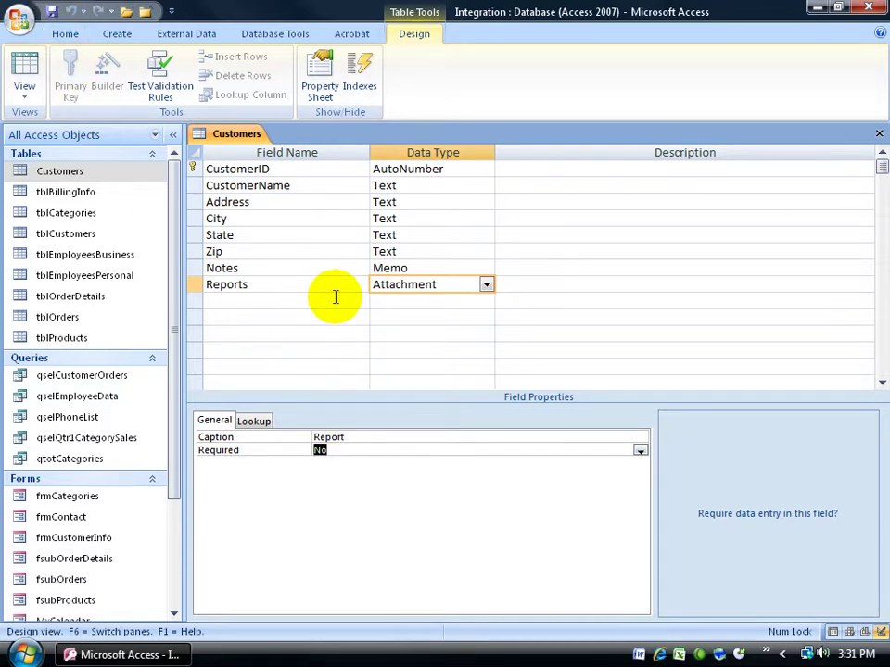
Return to Datasheet View and check that record 5's Report cell has no attachments.
click(25, 63)
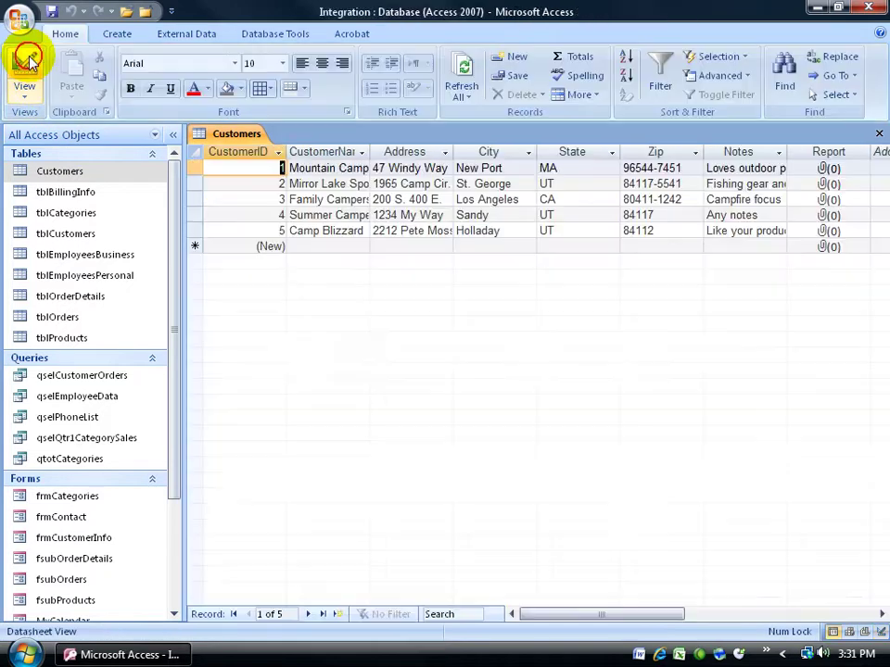
click(681, 614)
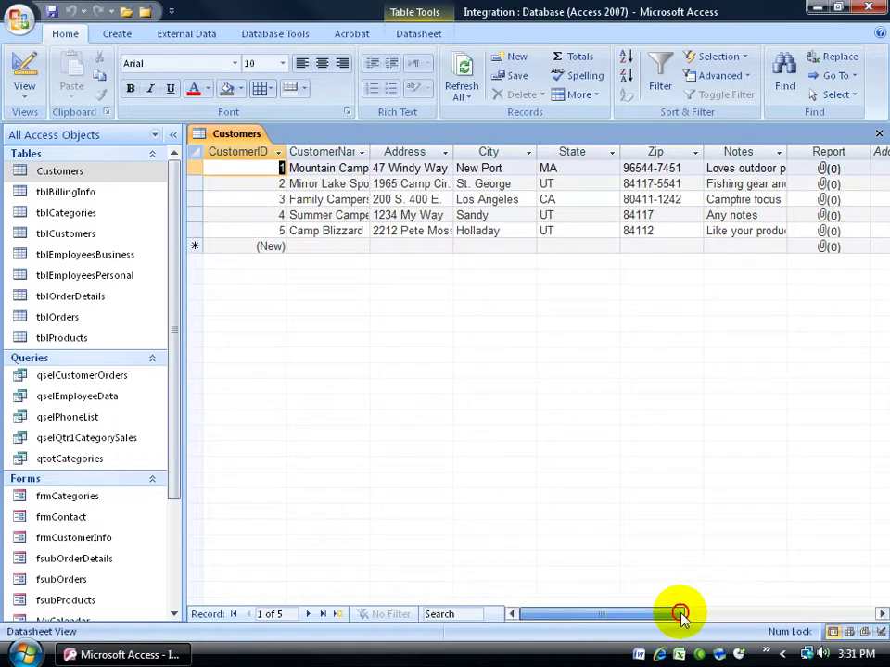
drag(681, 614, 715, 618)
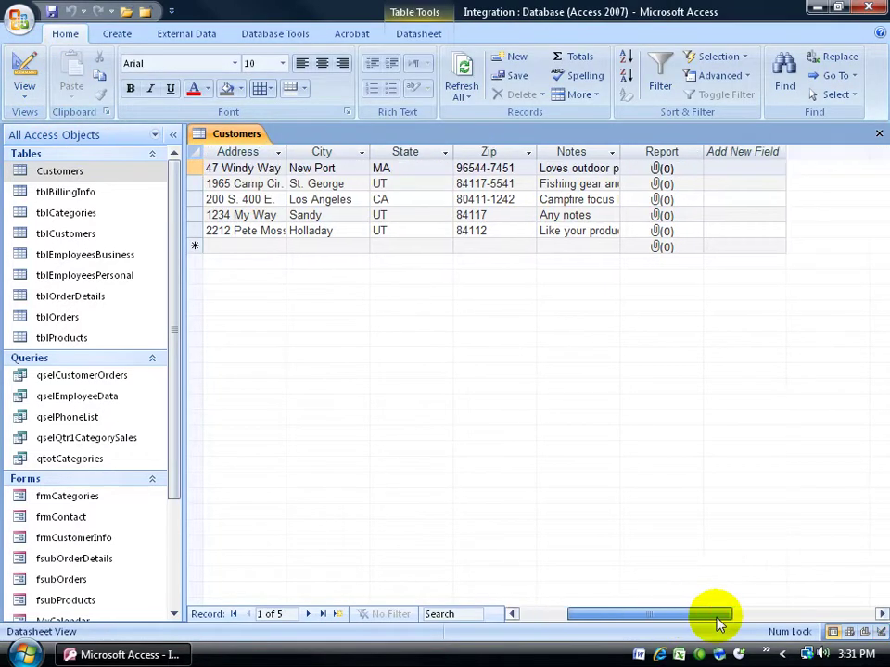
click(658, 231)
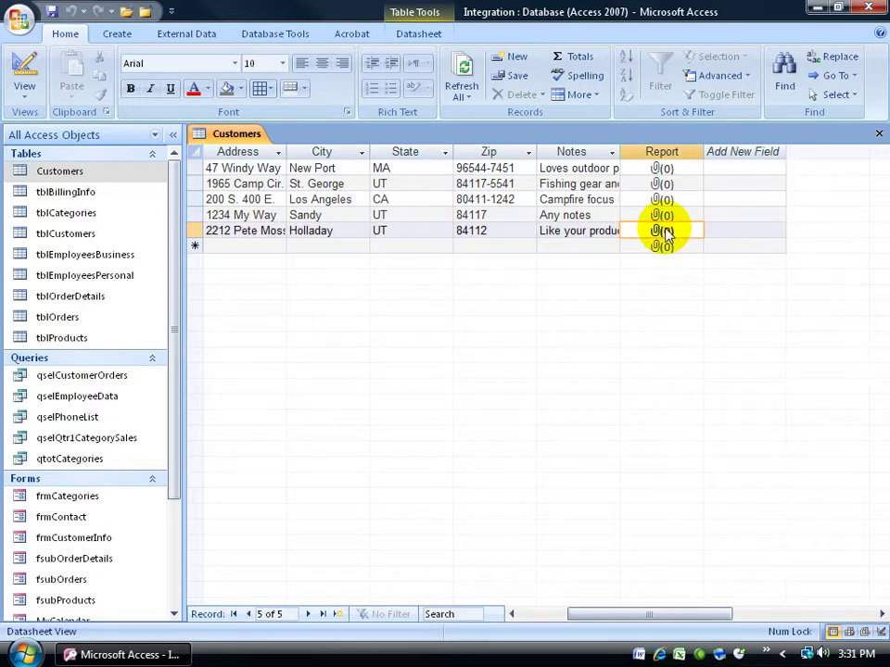
double_click(664, 232)
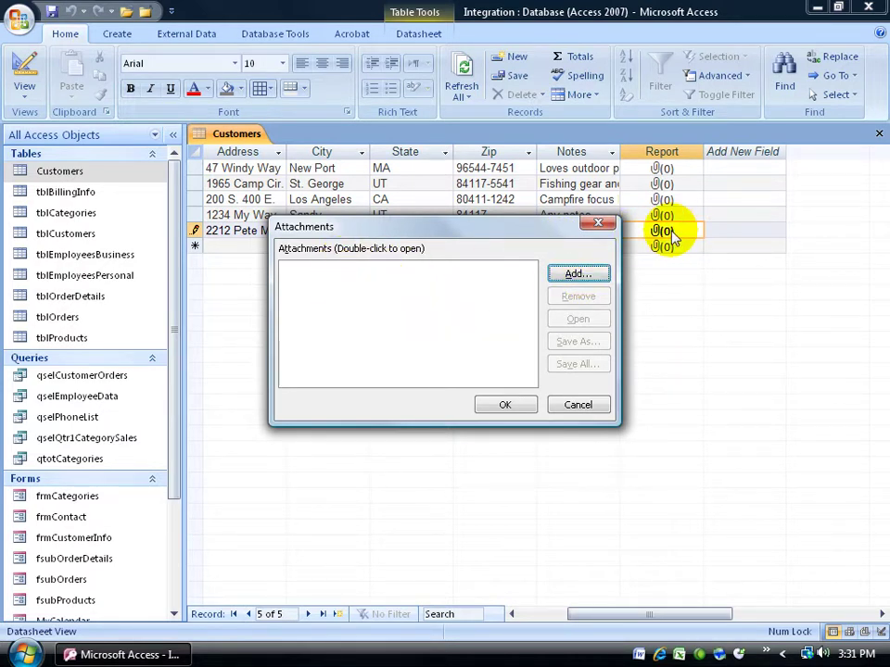
click(577, 404)
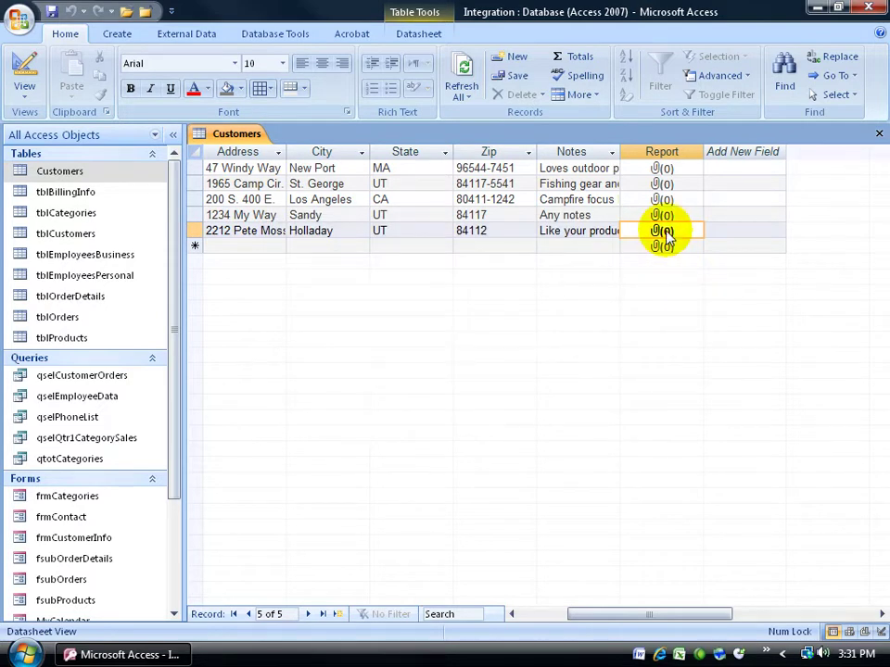
Attach Books.png and Import XML Data.docx to record 5's Report cell.
right_click(664, 231)
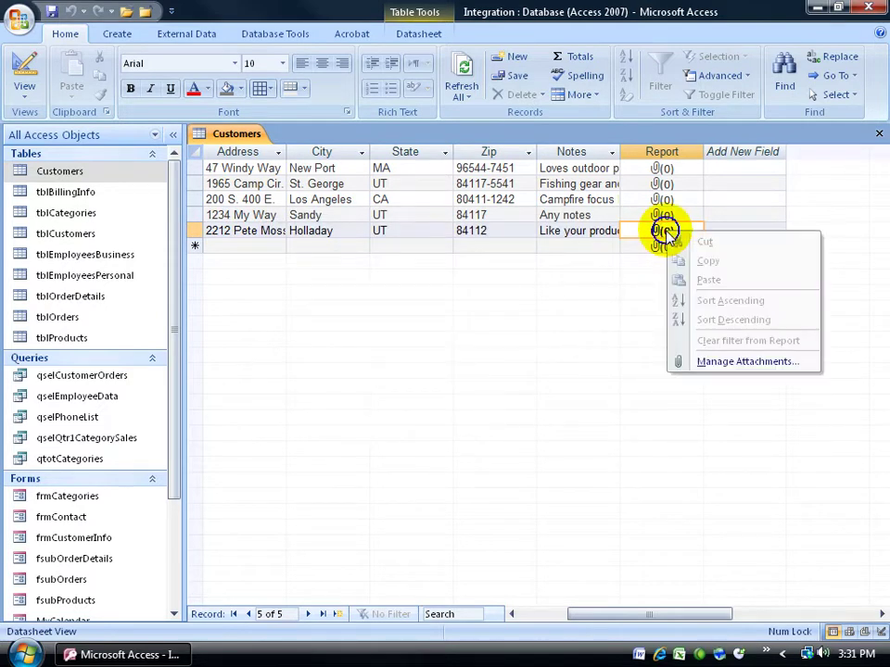
click(702, 362)
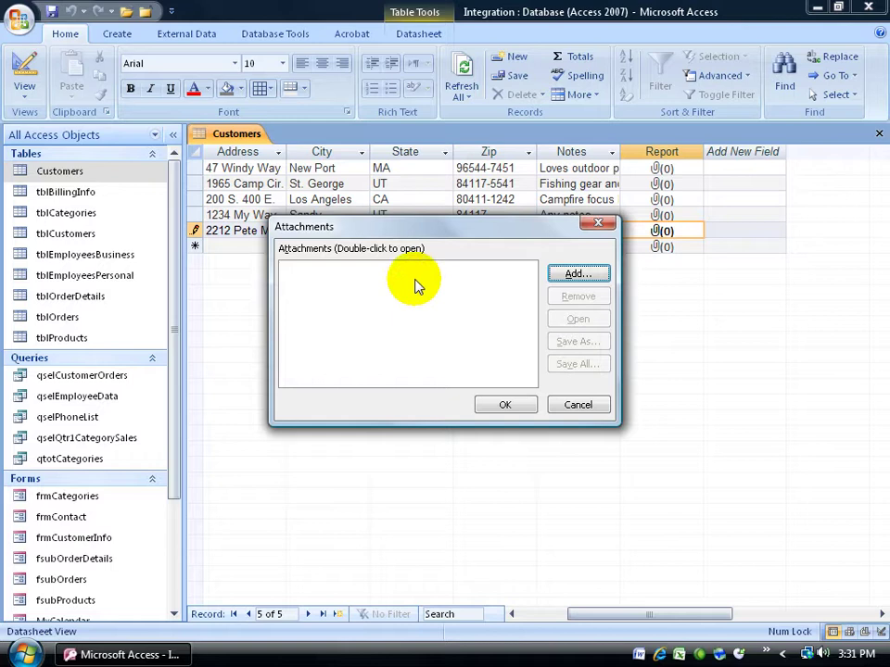
click(576, 276)
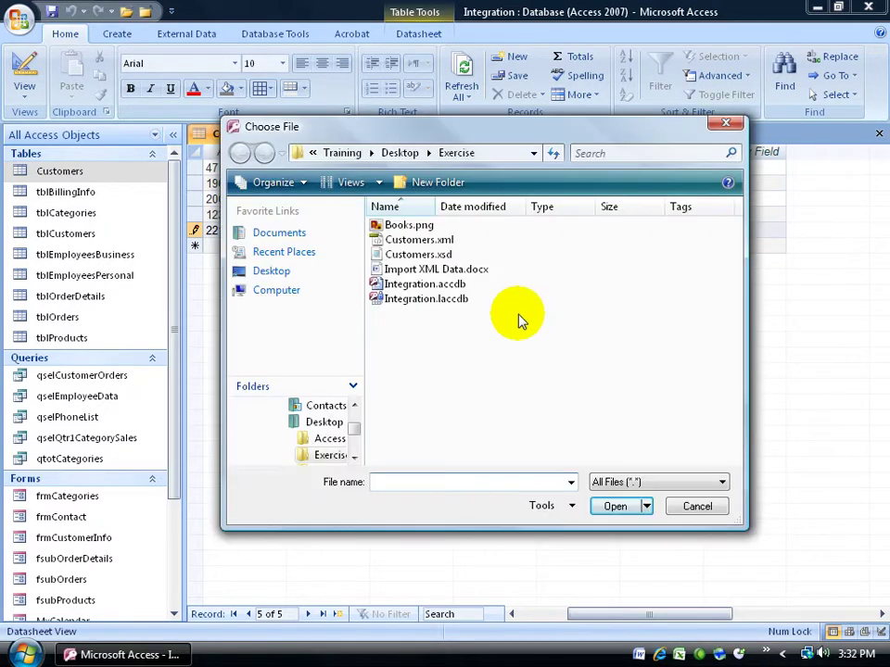
click(399, 224)
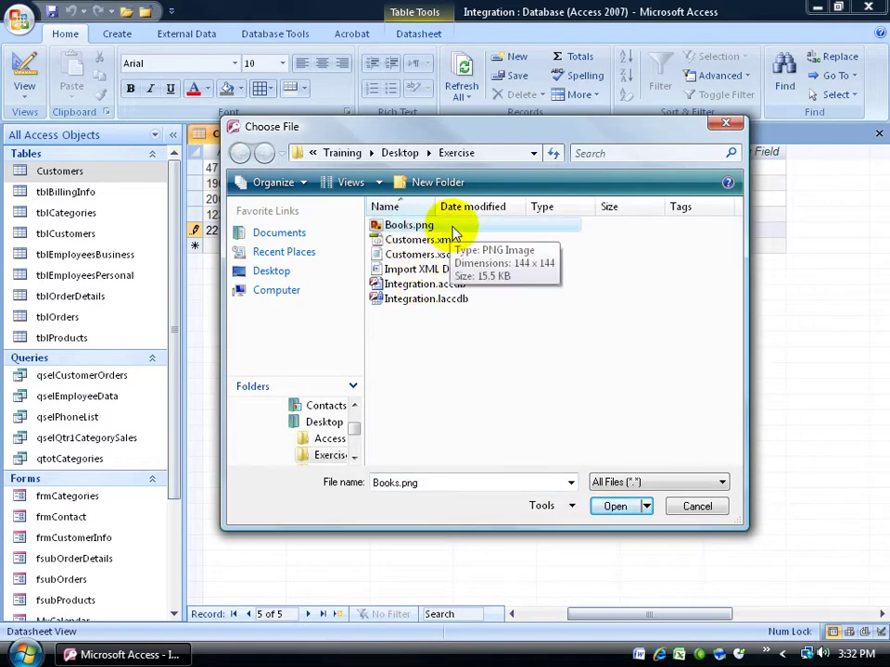
ctrl+click(399, 269)
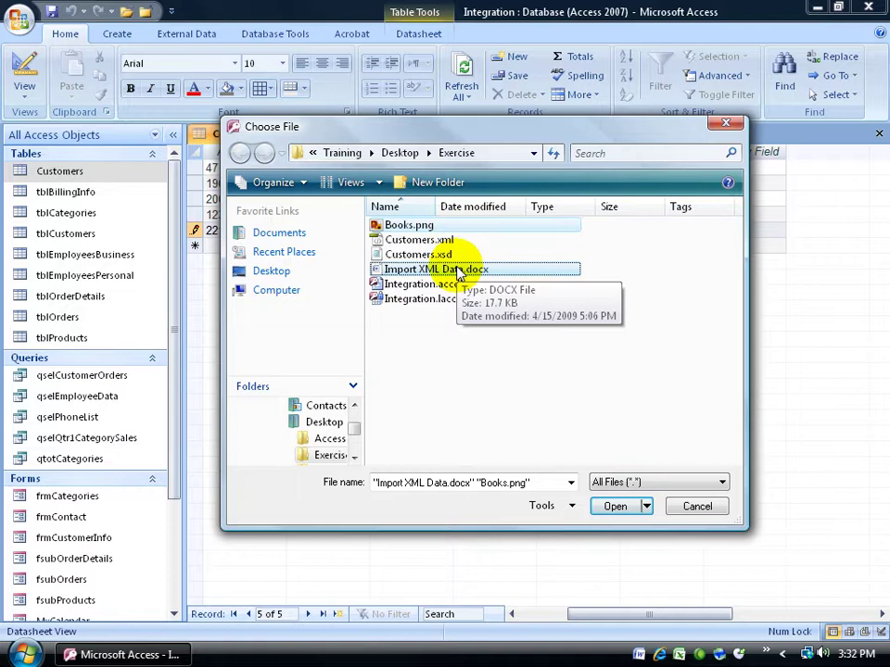
click(614, 506)
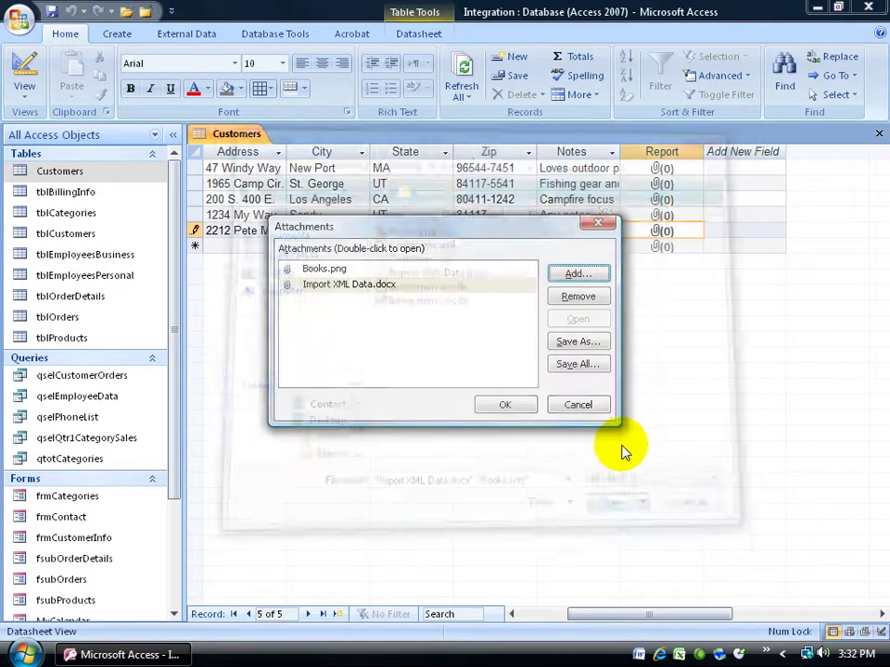
click(505, 405)
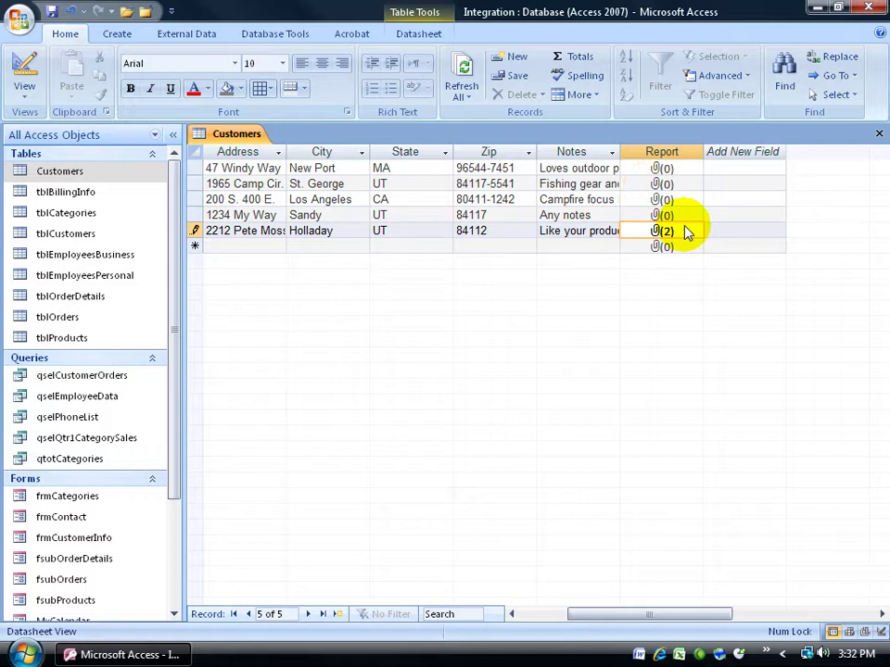
Save record 5, then open Import XML Data.docx from its attachment list in Word.
key(shift+Return)
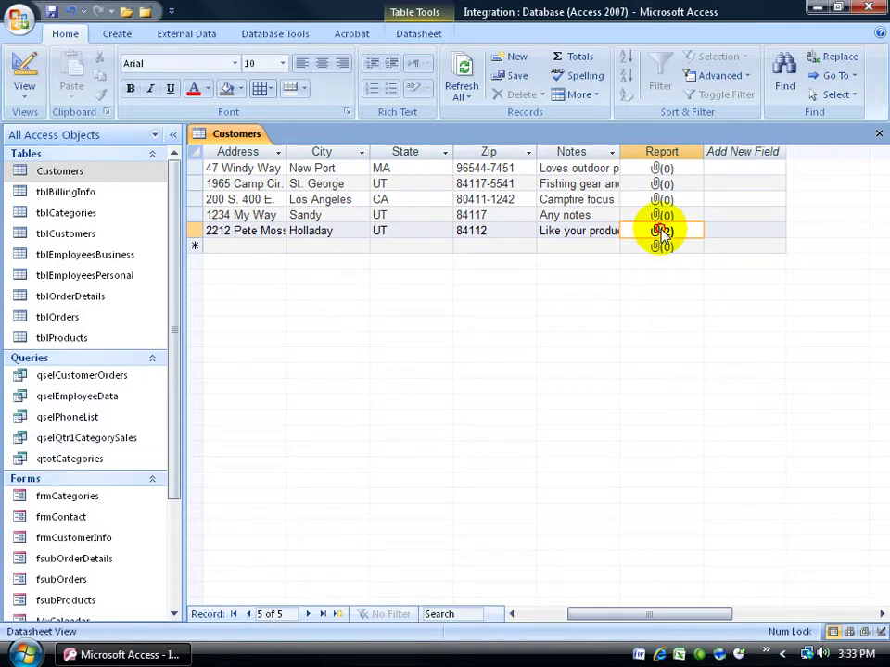
double_click(661, 233)
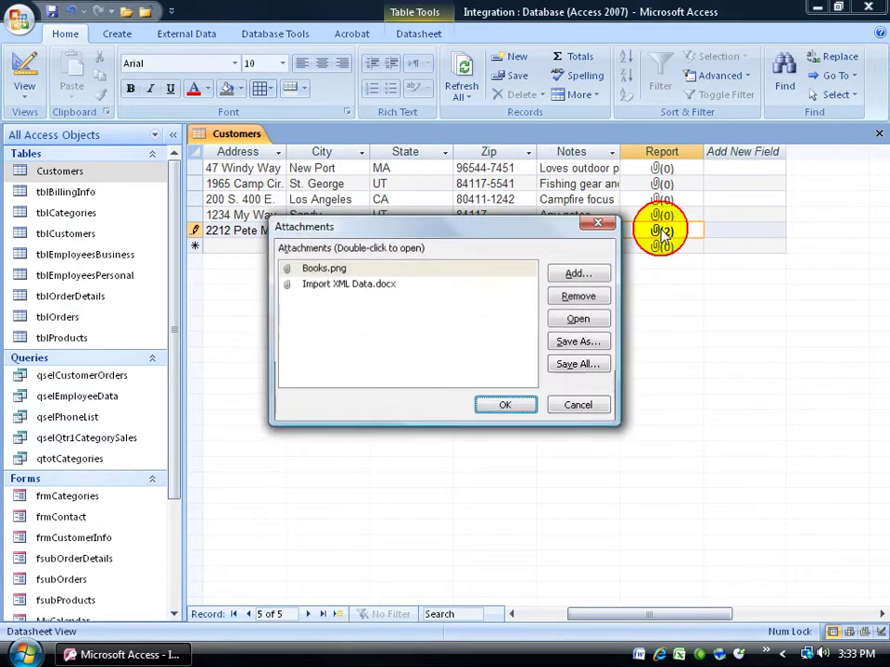
double_click(339, 285)
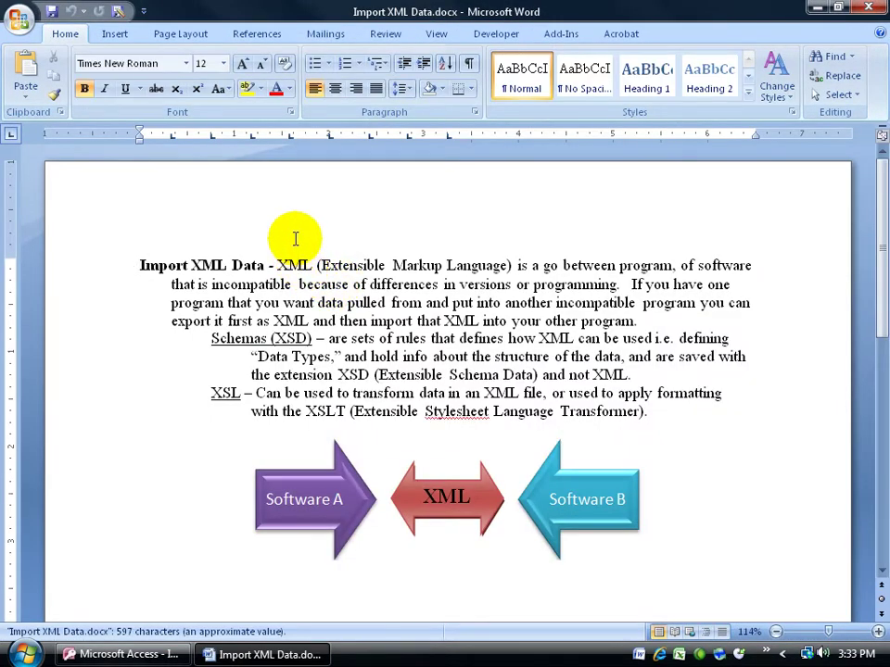
Save the document to the Desktop as Import XML Data.docx and close Word.
click(26, 20)
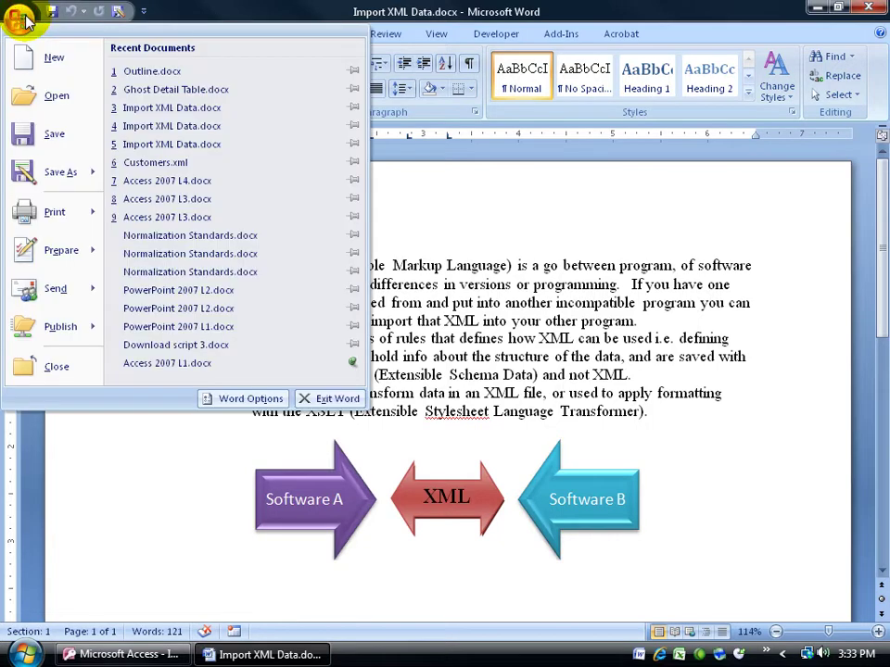
click(42, 180)
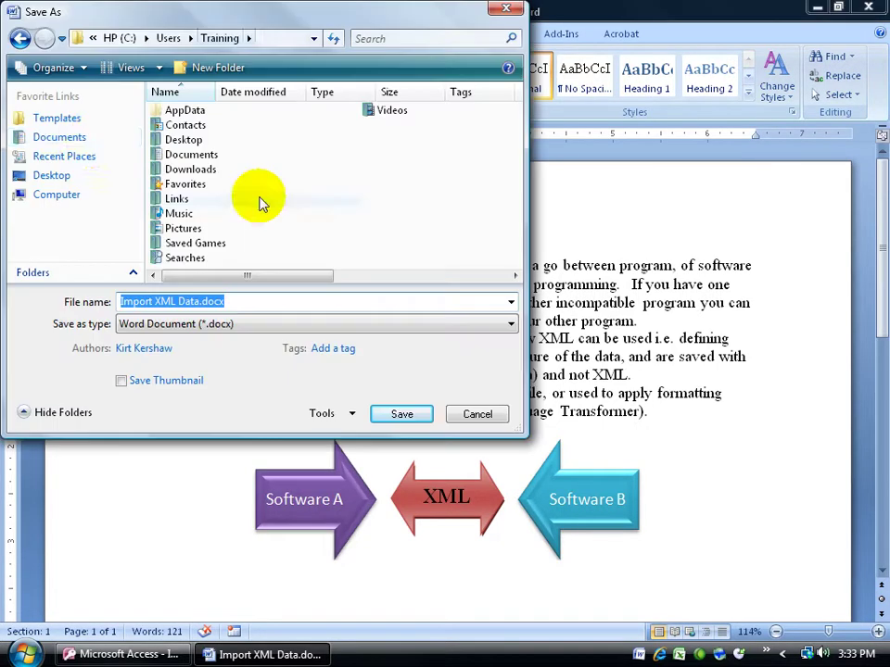
click(54, 175)
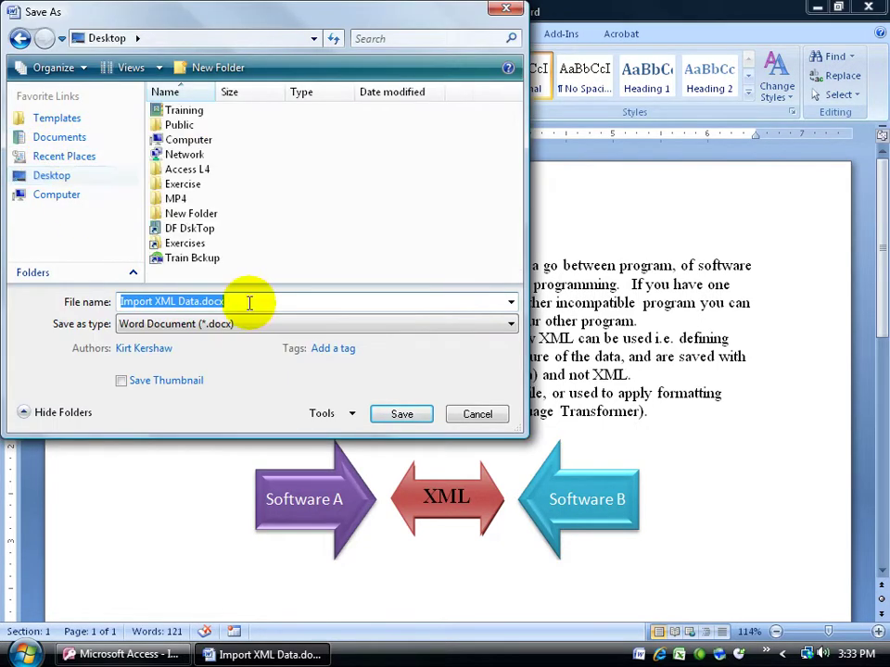
click(399, 414)
click(868, 10)
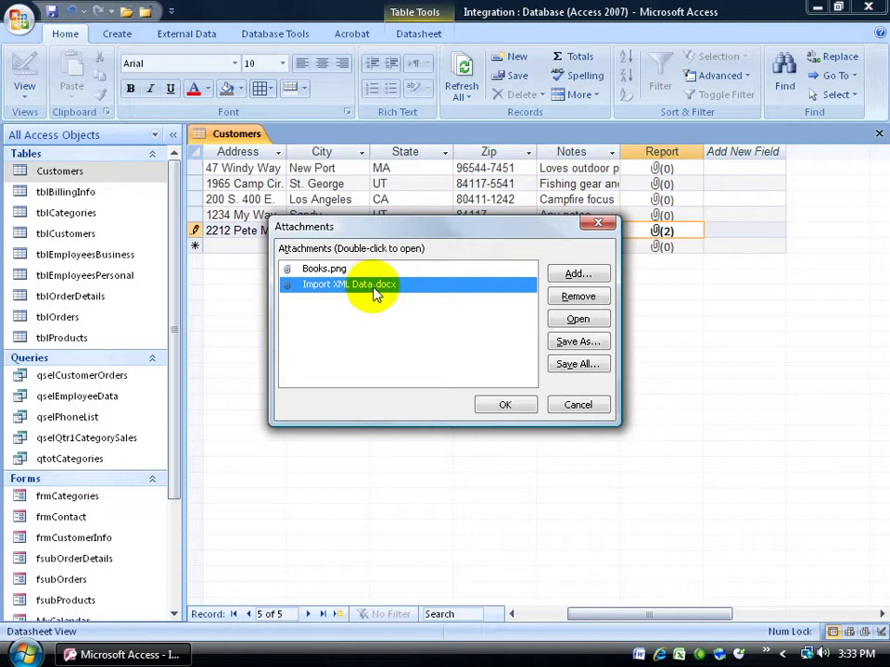
Dismiss the attachment list, move the saved Word file on the desktop, and scroll the datasheet left.
click(576, 405)
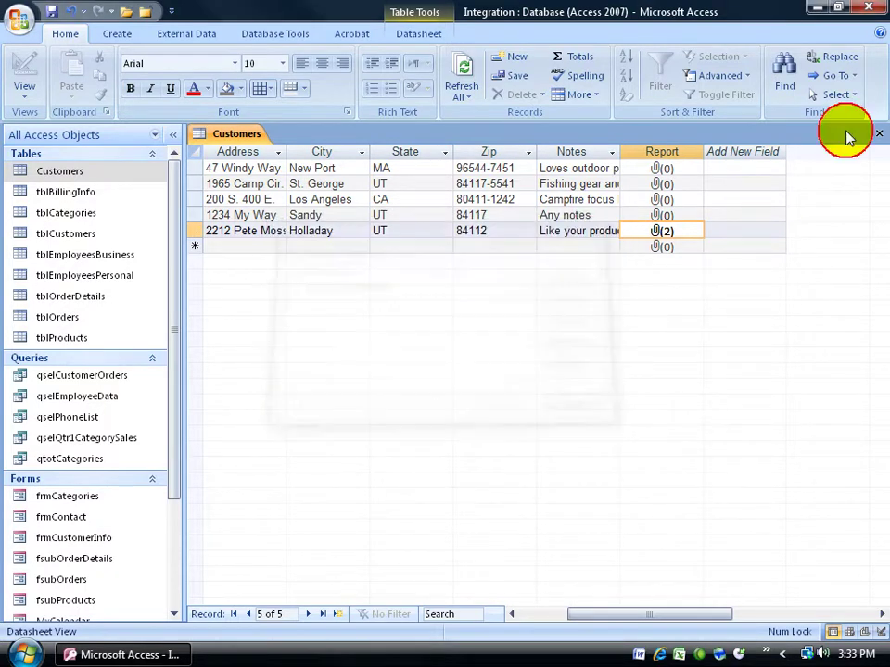
click(816, 8)
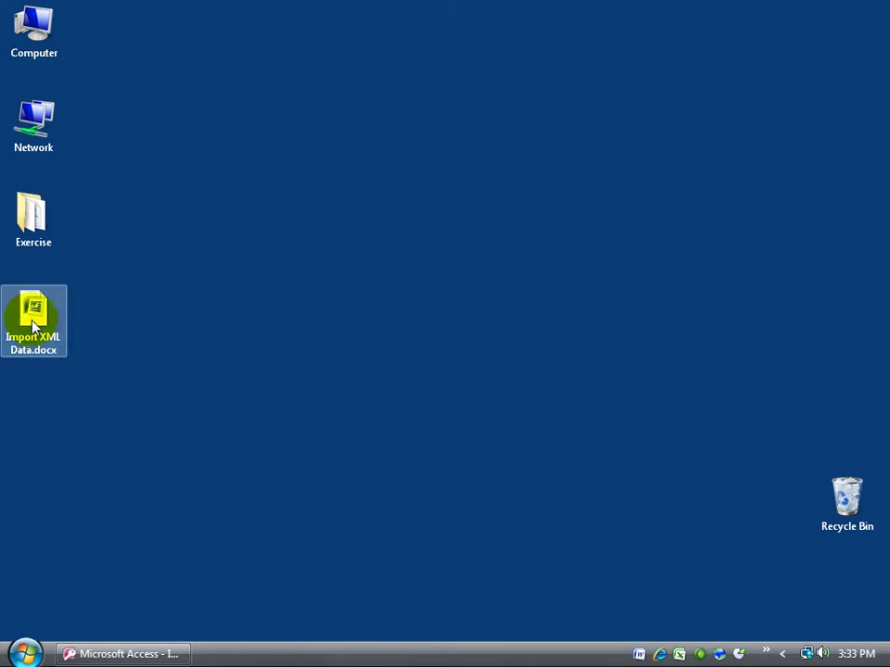
drag(10, 328, 222, 326)
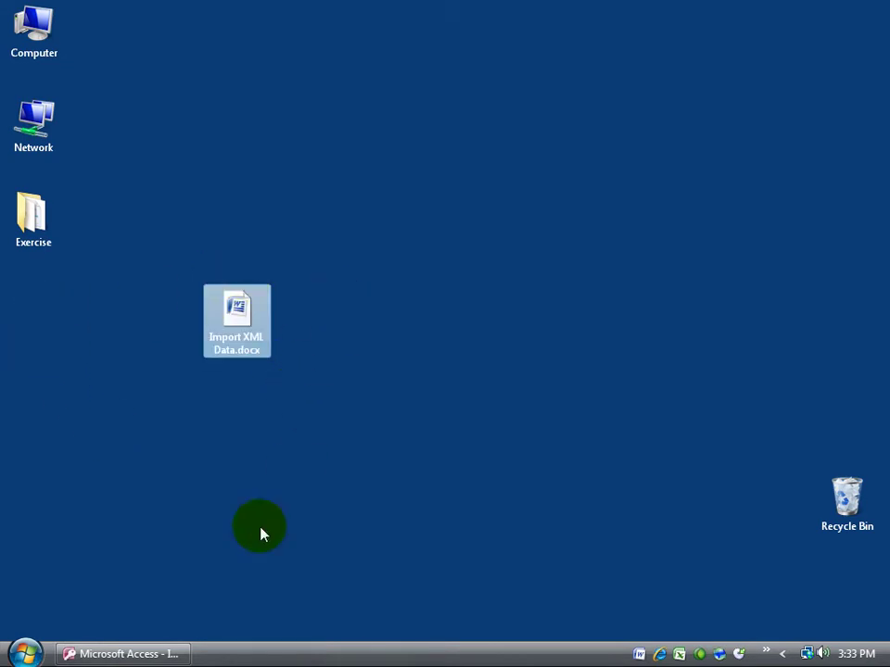
click(167, 655)
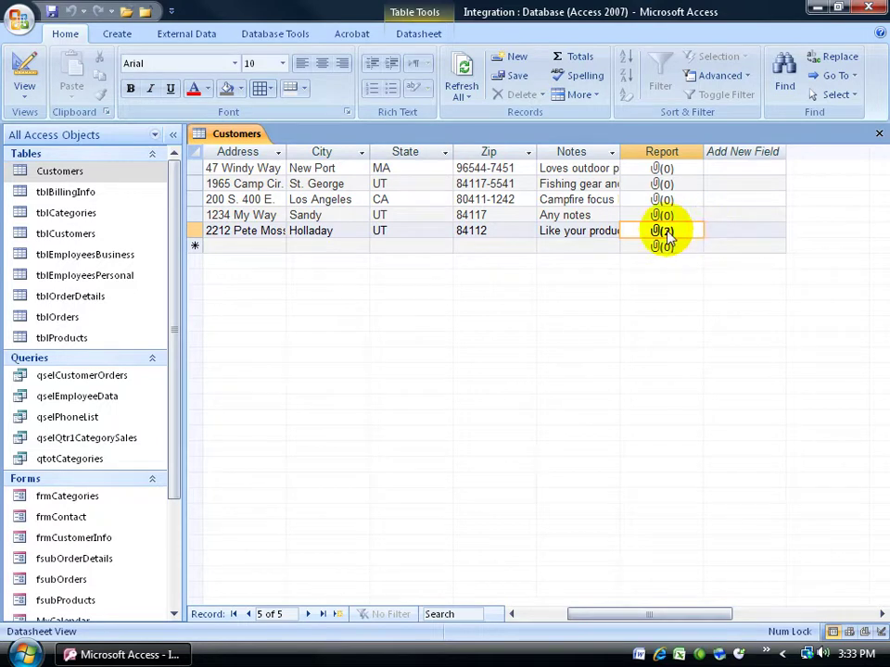
drag(592, 615, 541, 615)
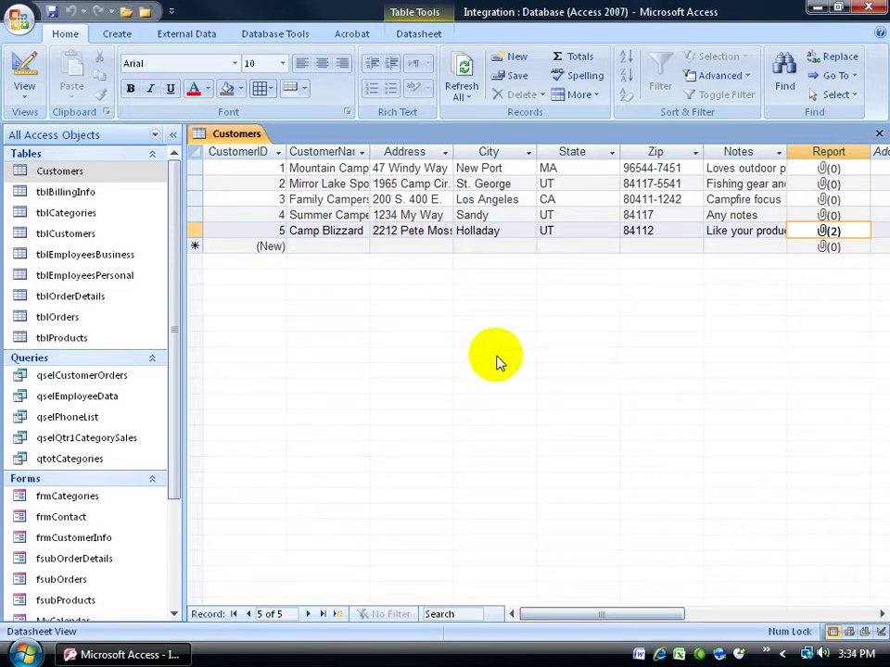
Close the Customers table and auto-generate a Customers form with the Form command.
click(877, 134)
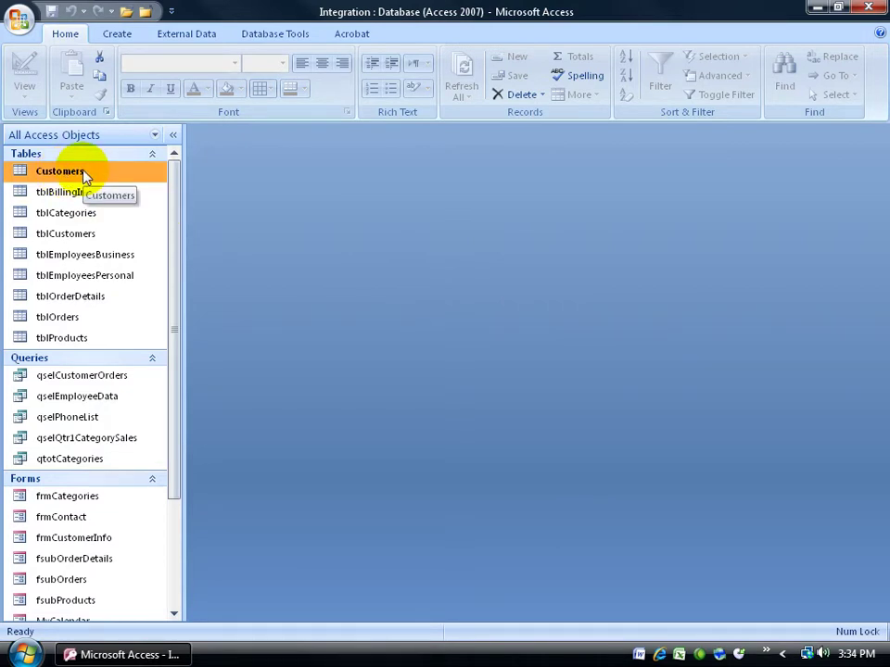
click(122, 34)
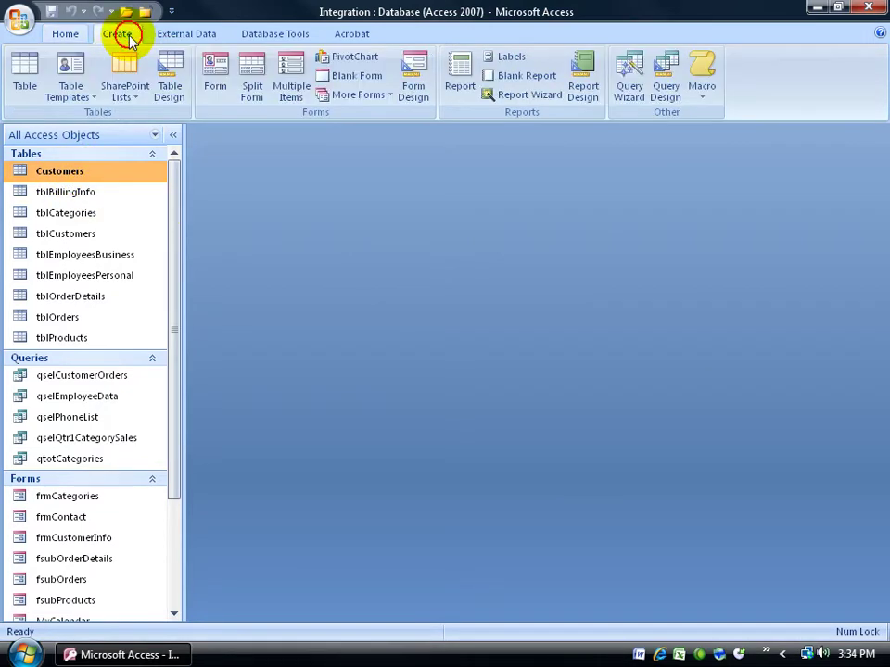
click(217, 88)
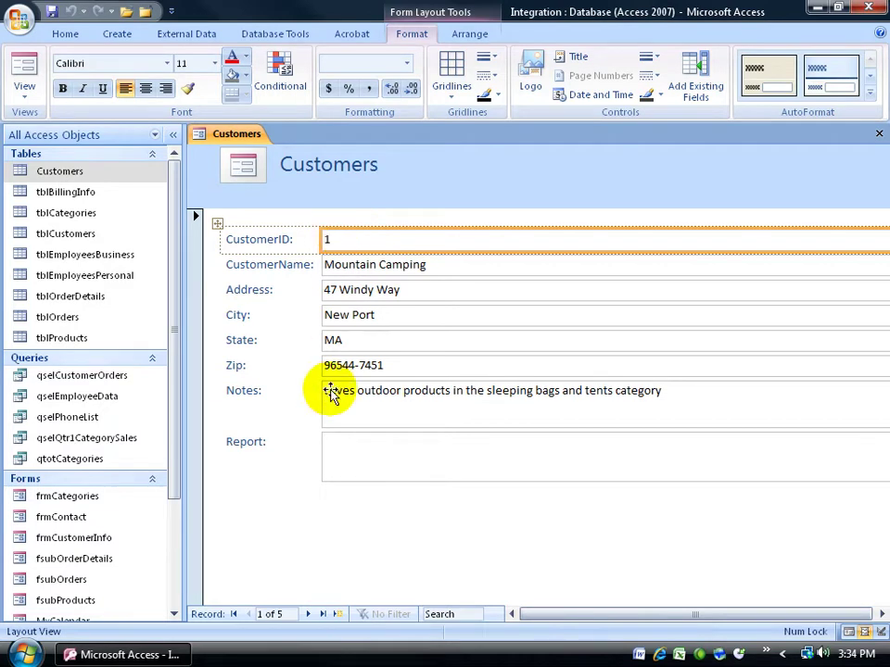
Switch the form to Form View, advance to record 5, Camp Blizzard, and select its Report field.
right_click(241, 138)
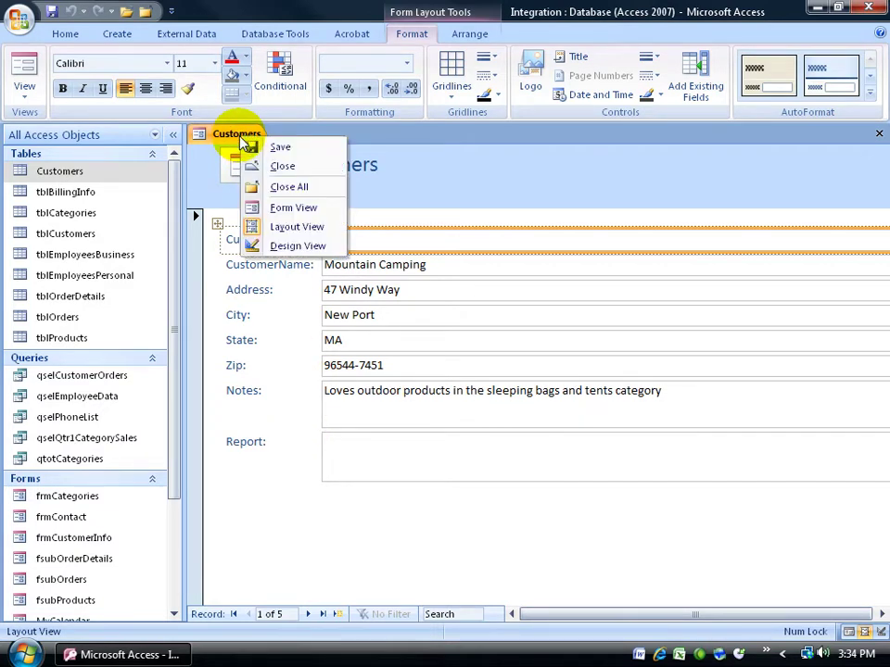
click(254, 206)
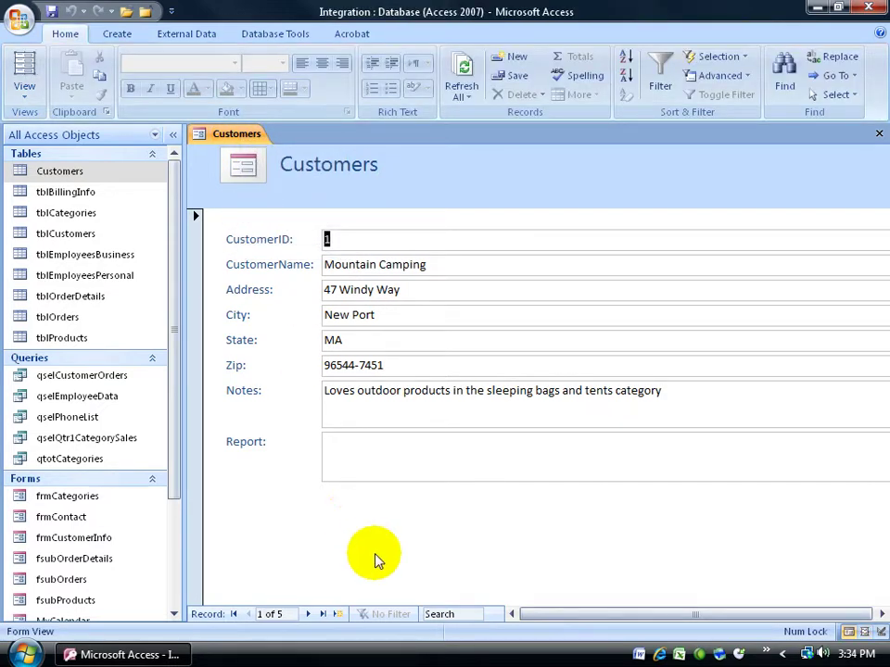
drag(552, 620, 691, 614)
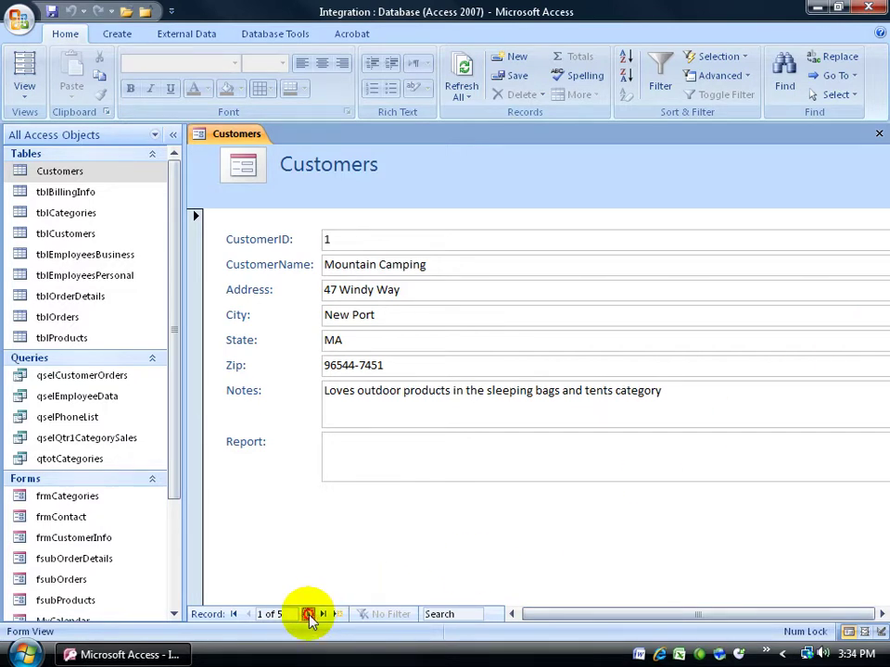
click(308, 614)
click(308, 615)
click(309, 614)
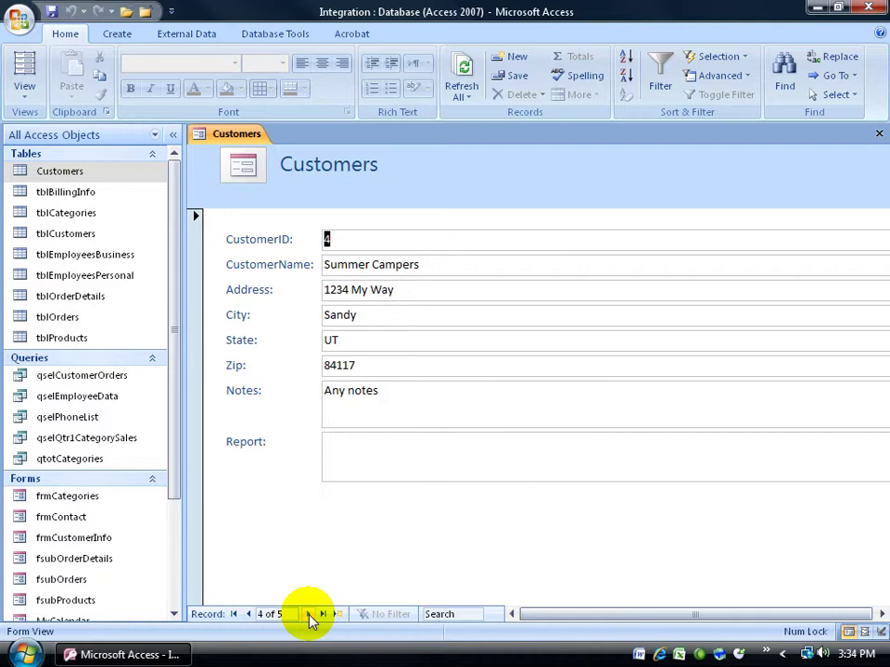
click(308, 614)
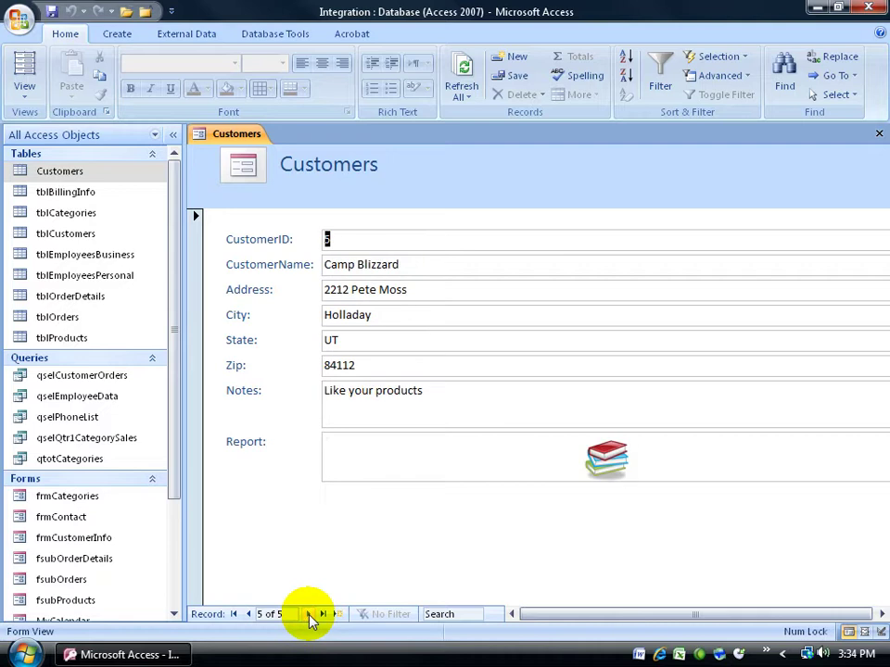
click(603, 457)
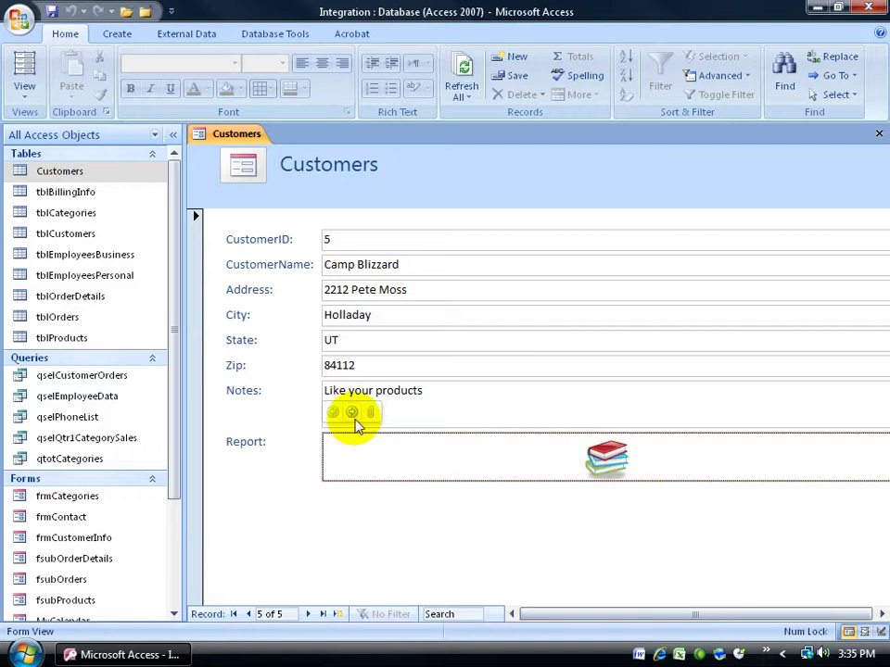
Step record 5's Report attachment forward to the Word document, back to Books.png, then forward again.
click(350, 413)
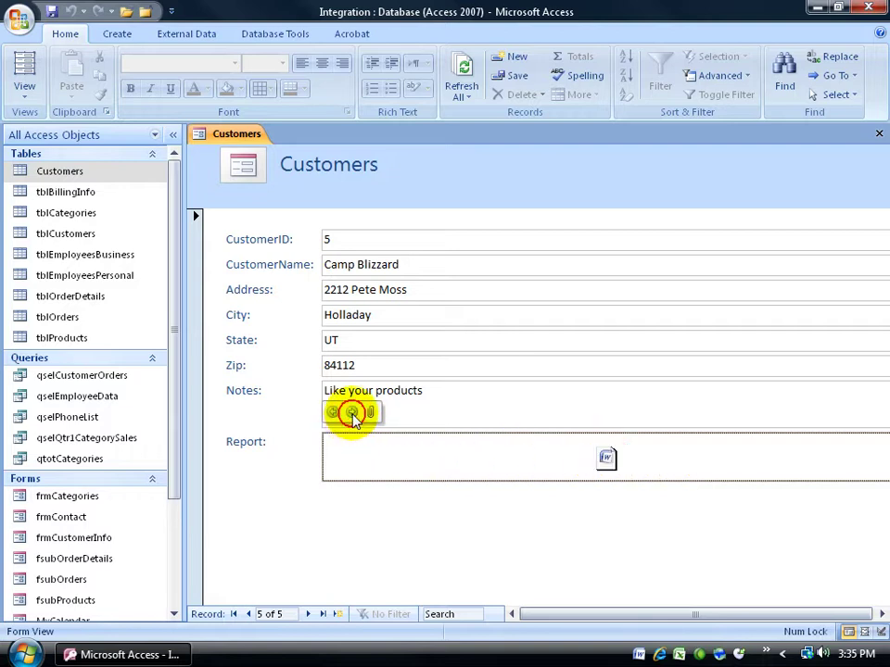
right_click(423, 451)
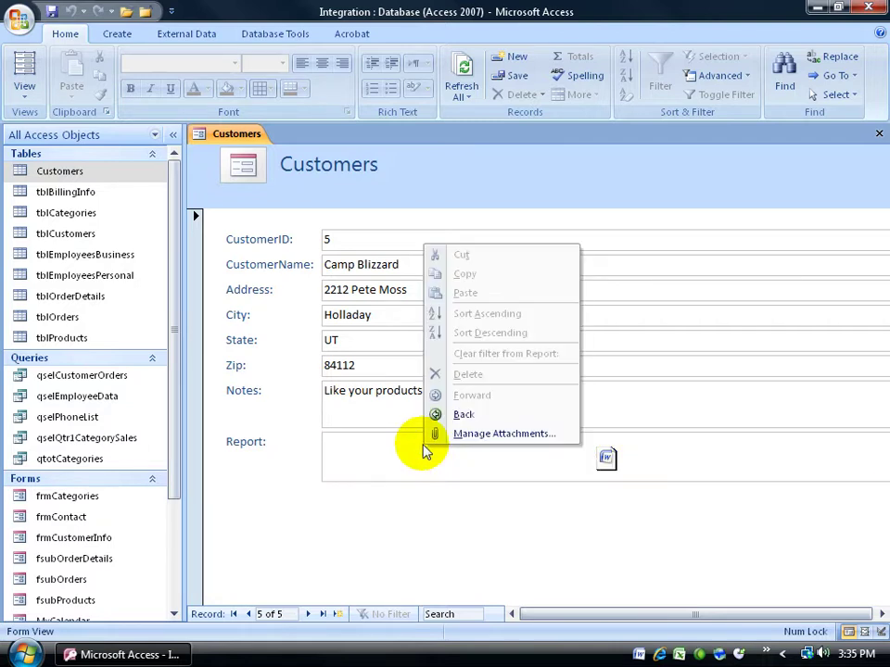
click(435, 415)
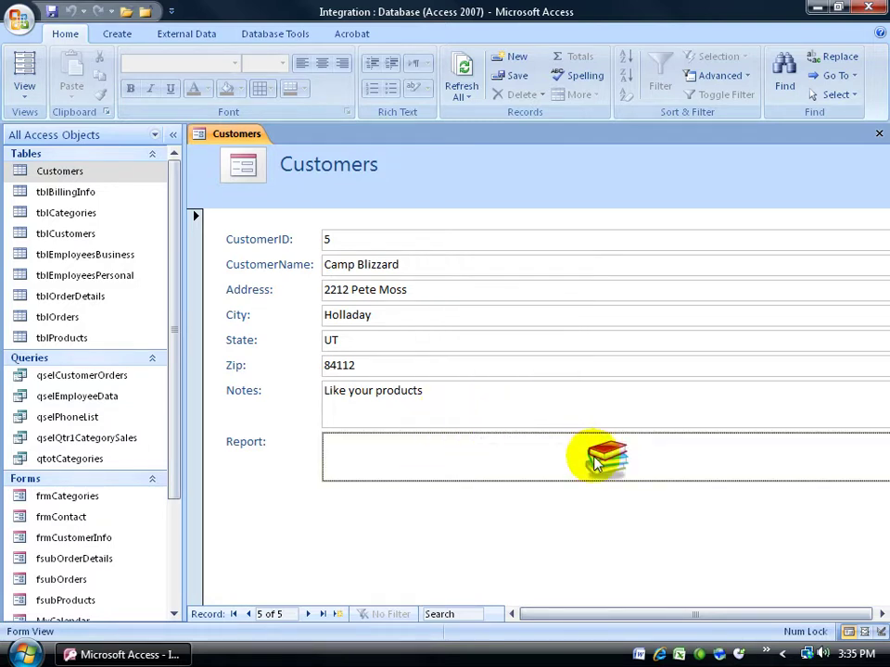
right_click(512, 457)
click(554, 406)
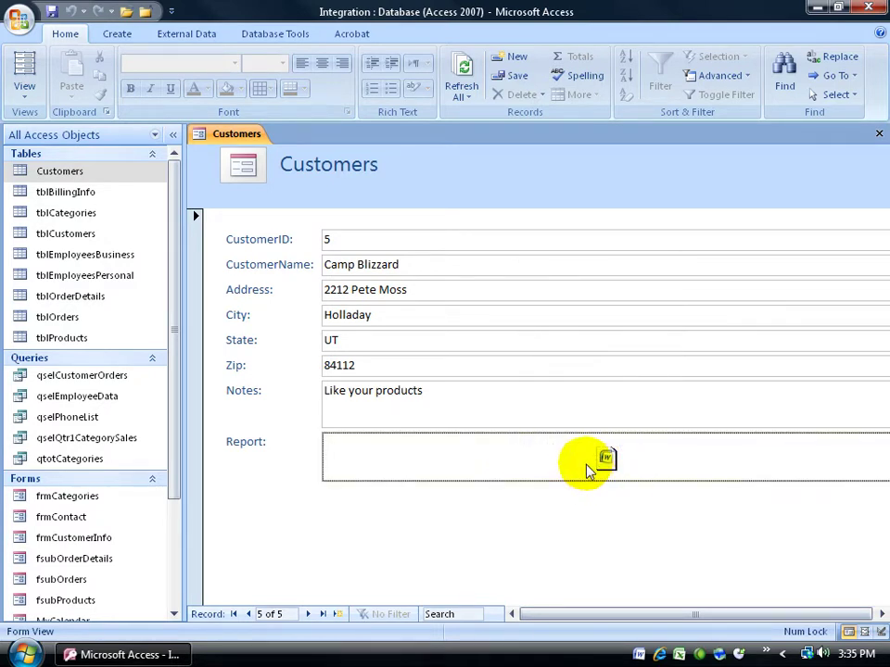
mouse_move(580, 460)
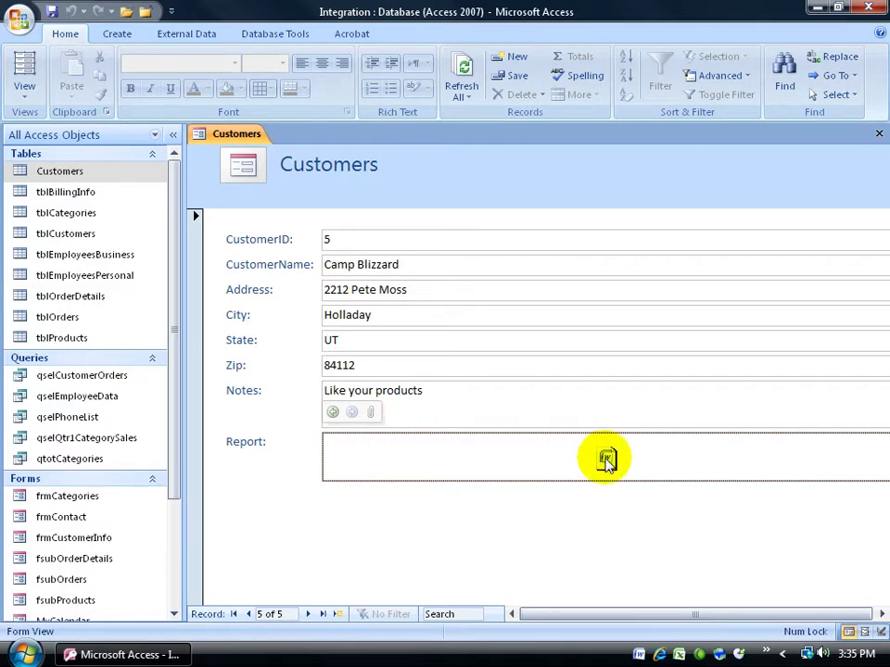
double_click(606, 460)
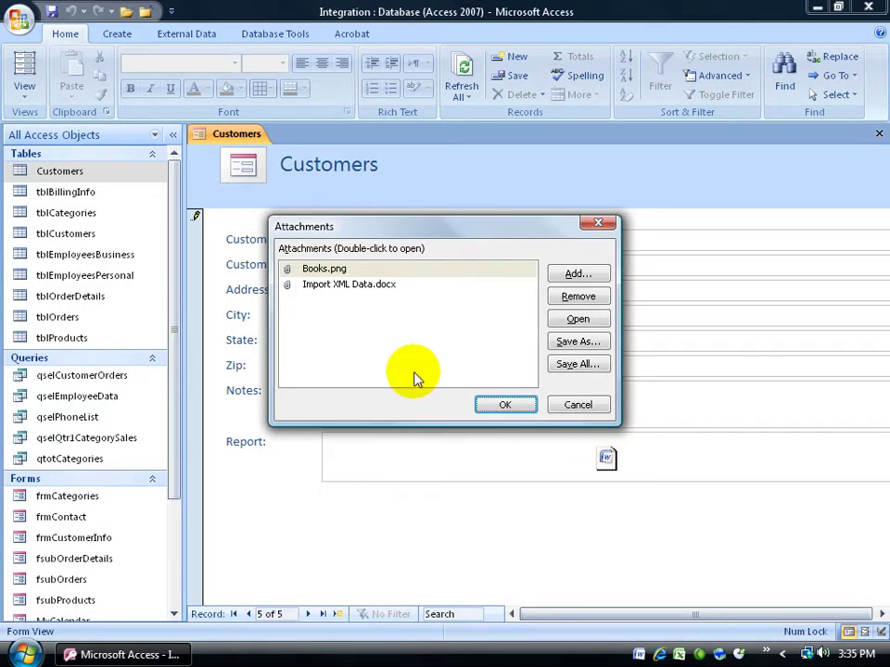
click(320, 290)
click(322, 269)
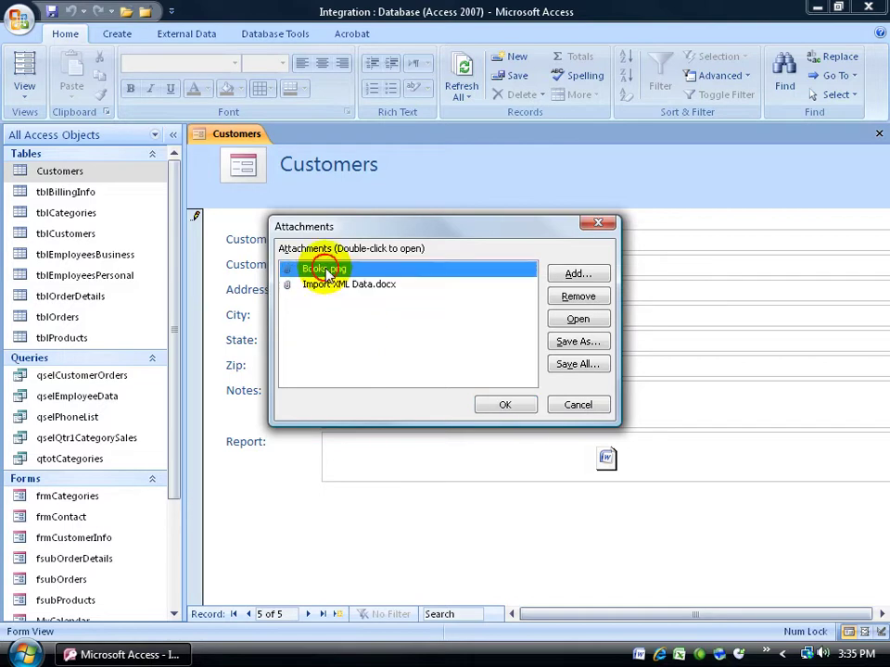
click(574, 401)
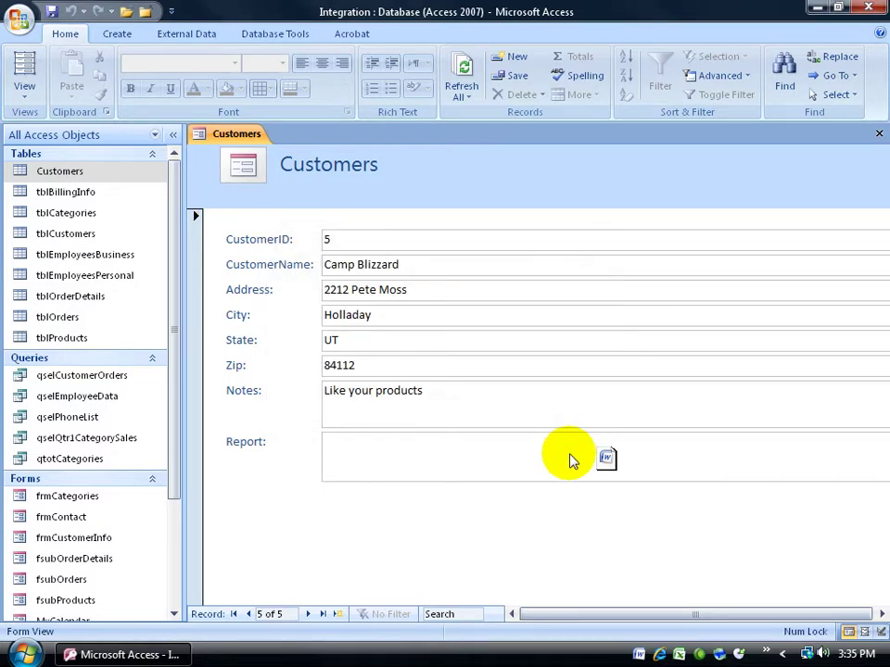
Move the Report field back to the books picture, then forward to the Import XML Data.docx icon.
click(333, 413)
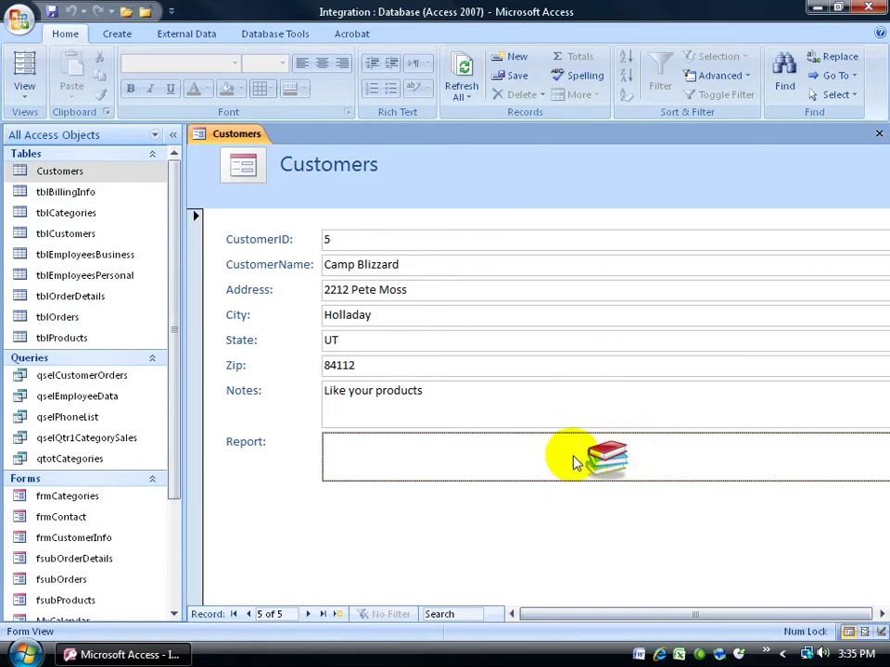
right_click(394, 463)
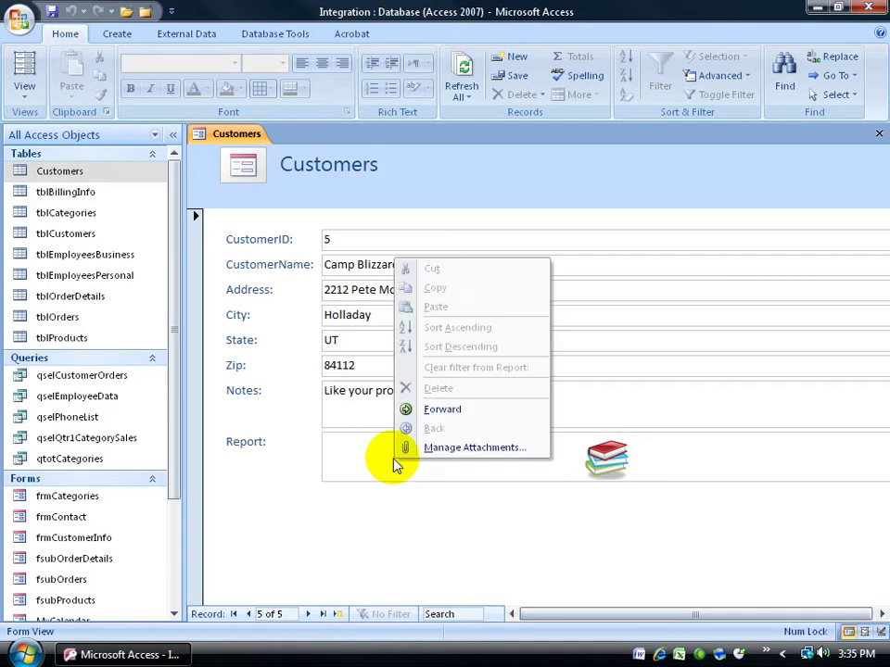
click(417, 411)
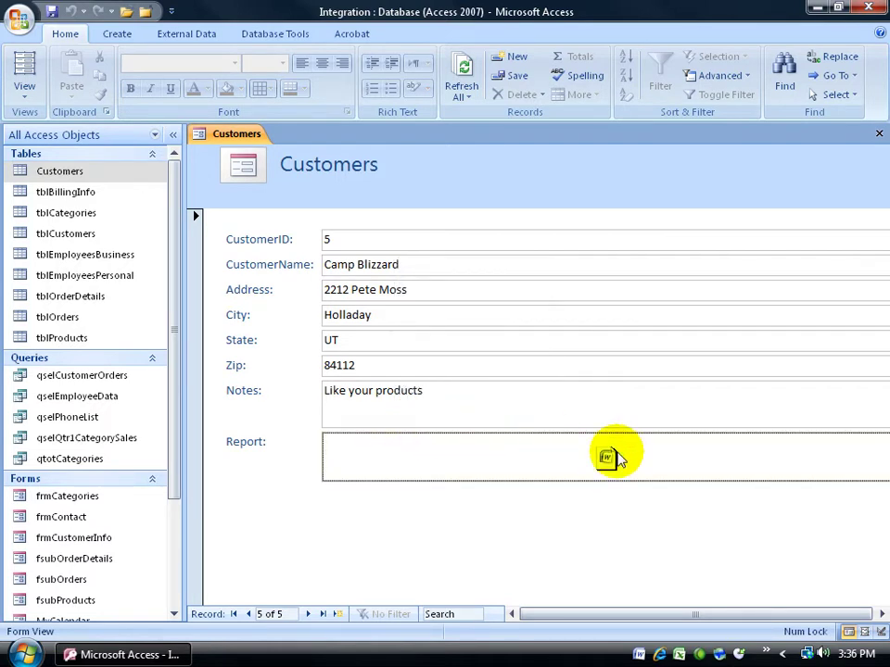